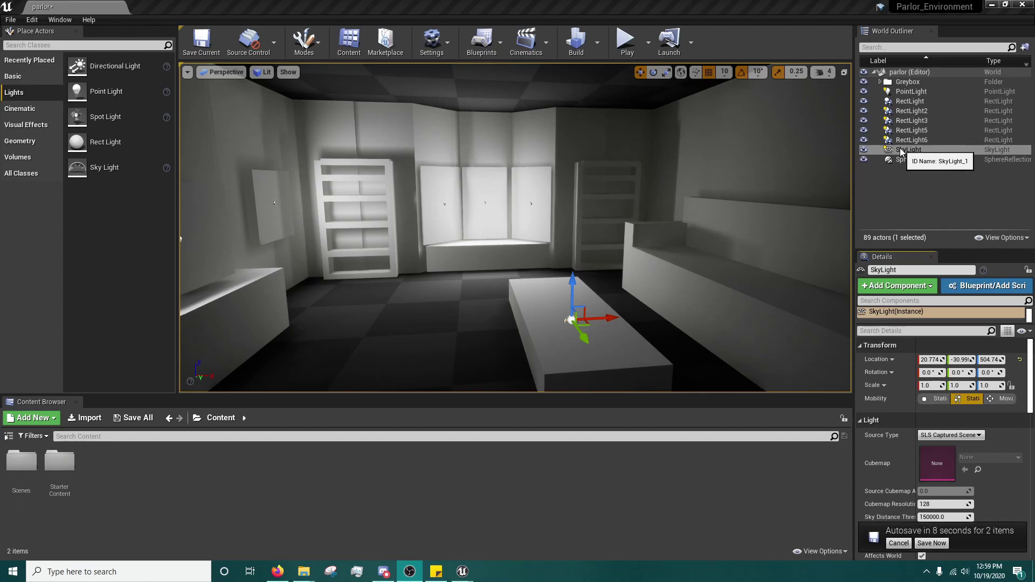
left_click(901, 151)
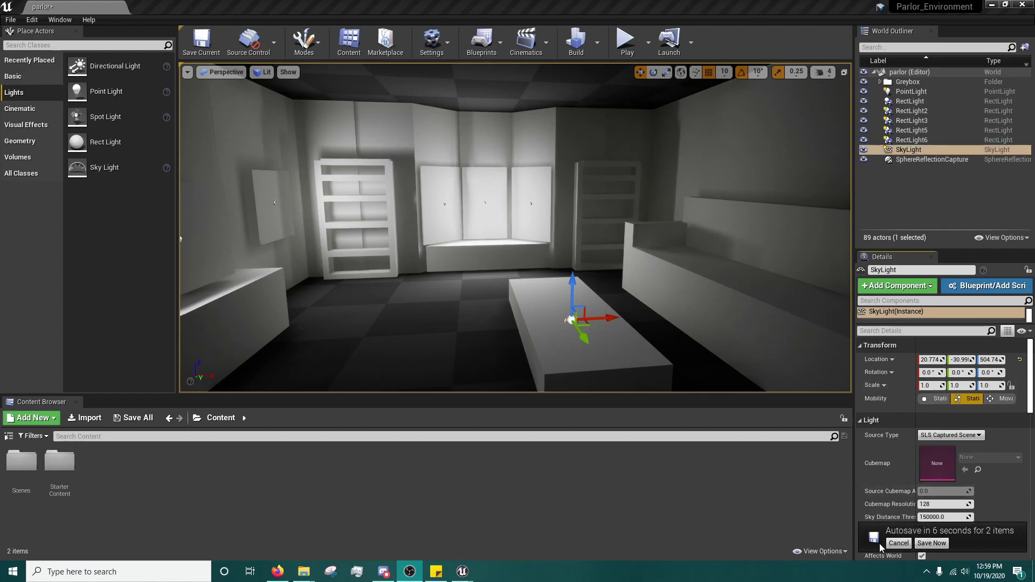
left_click(899, 543)
scroll(946, 458, "down", 1)
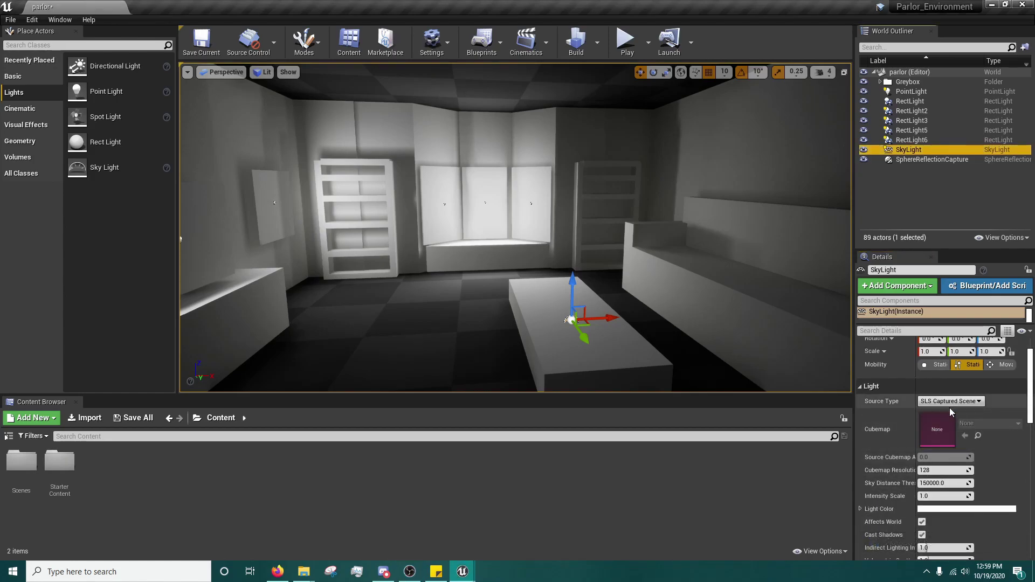
scroll(944, 429, "down", 1)
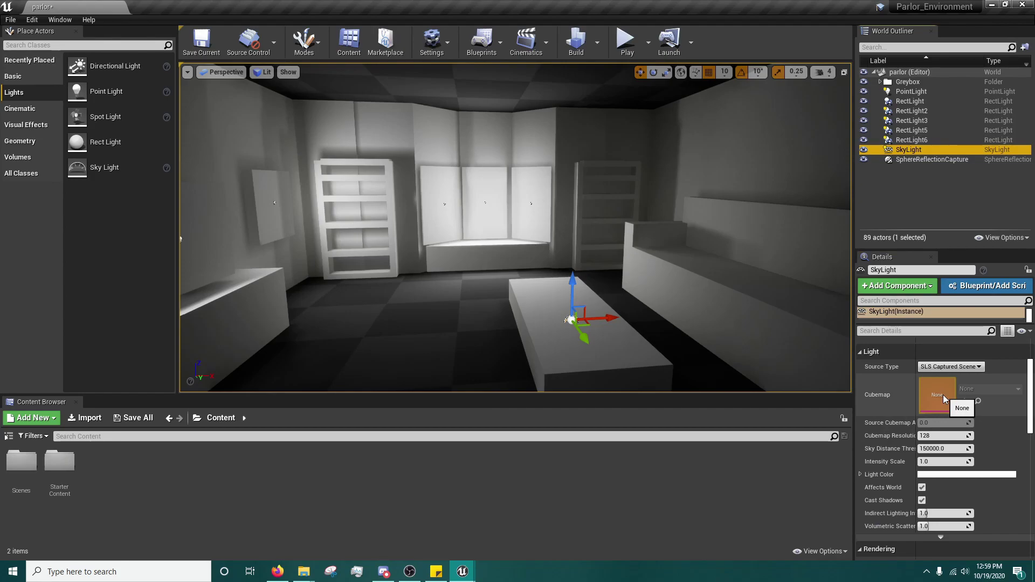
left_click(953, 367)
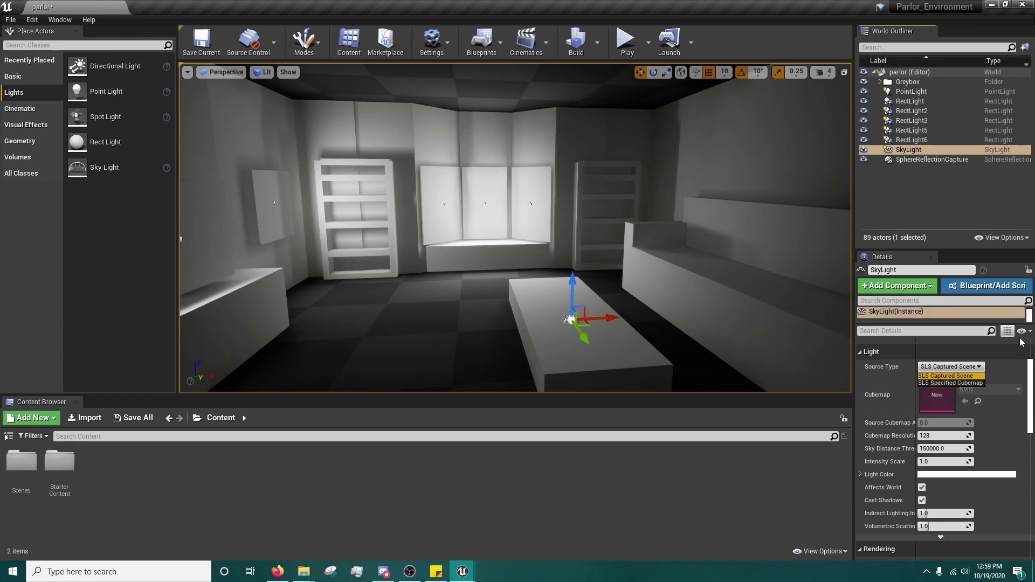
left_click(1004, 368)
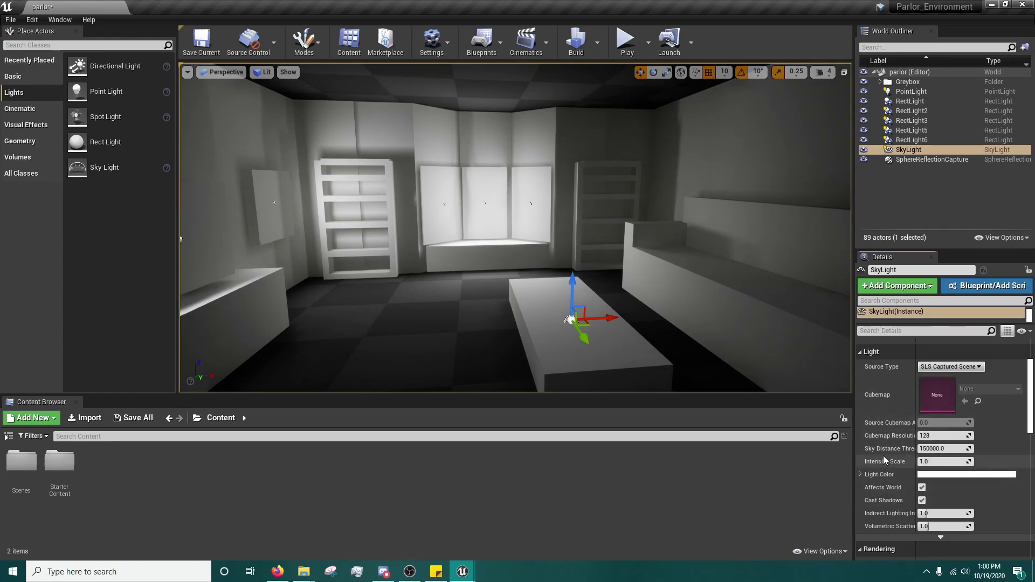
Enter 10 in the SkyLight's Sky Distance Threshold field, replacing 150000
mouse_move(903, 455)
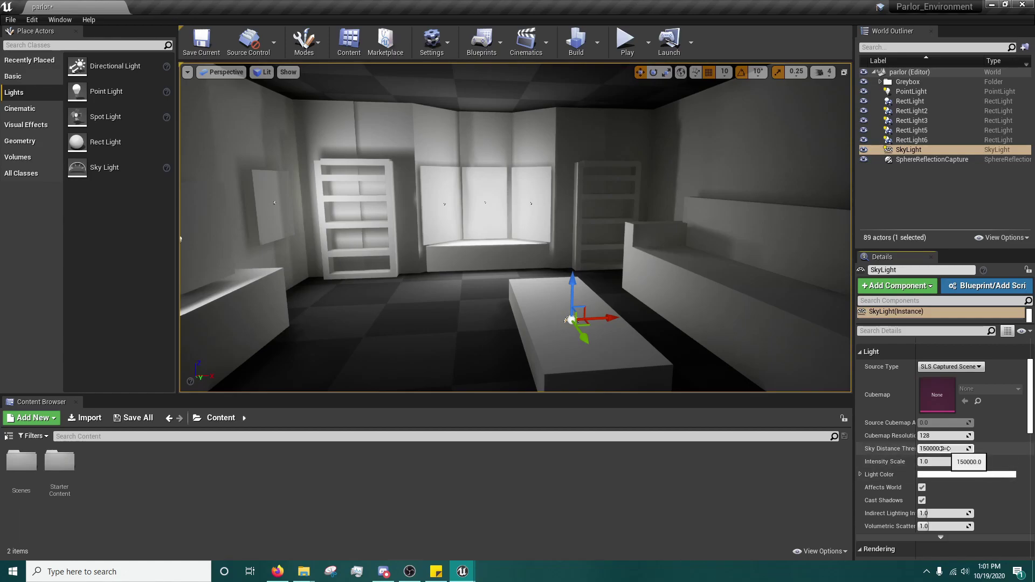
left_click(943, 448)
type("10")
key("Return")
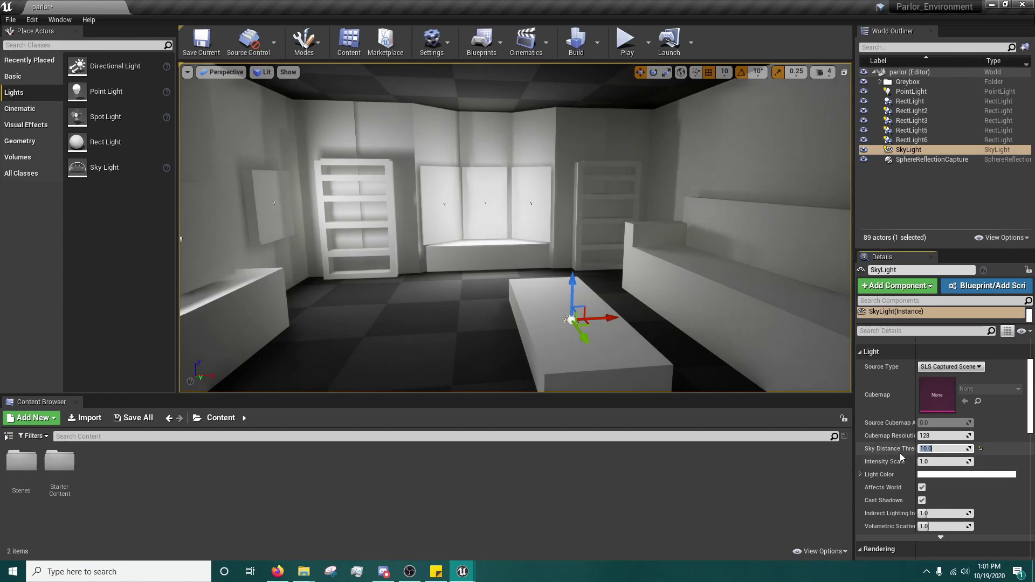
scroll(900, 453, "up", 2)
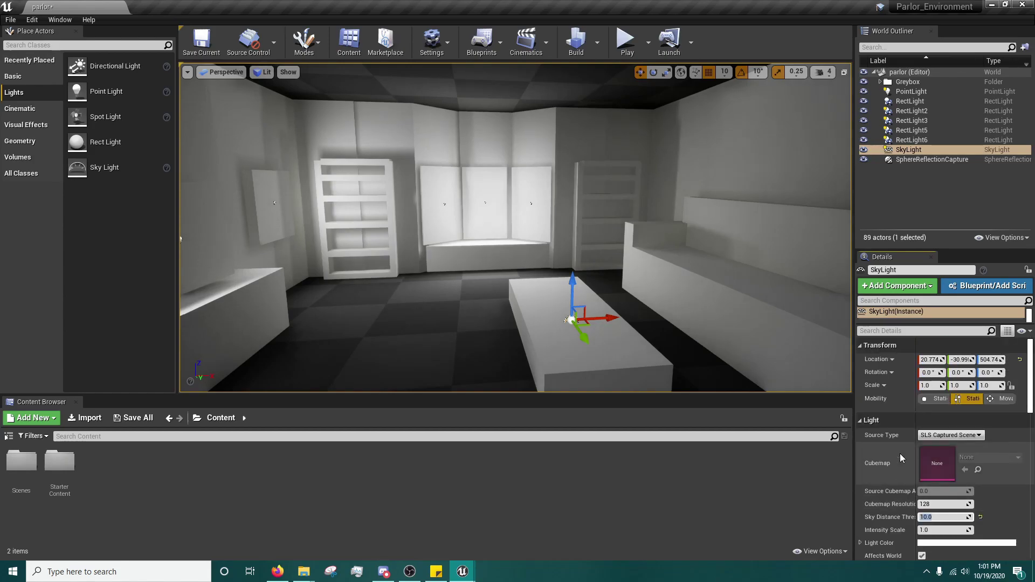
left_click(957, 399)
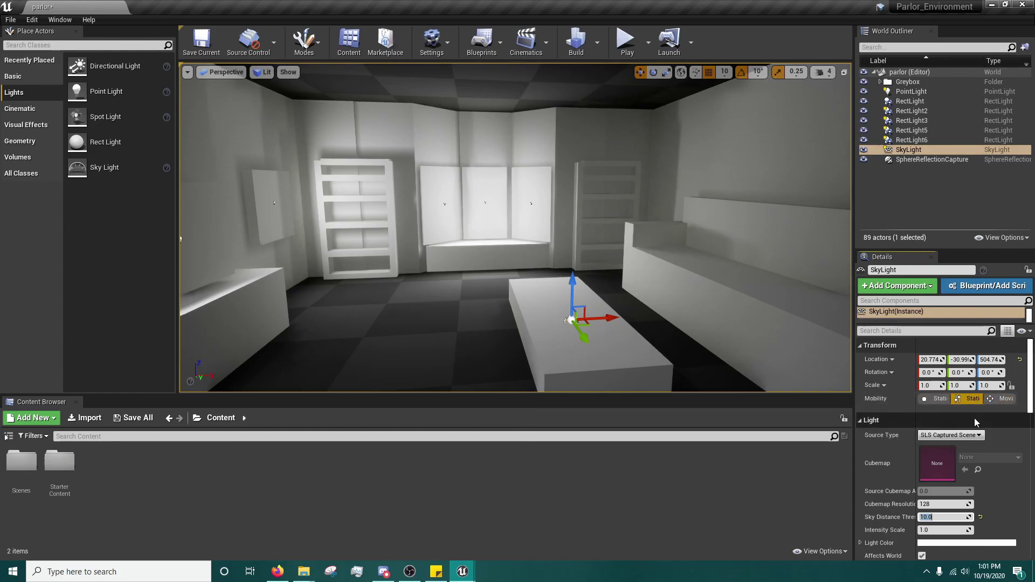
scroll(936, 445, "down", 2)
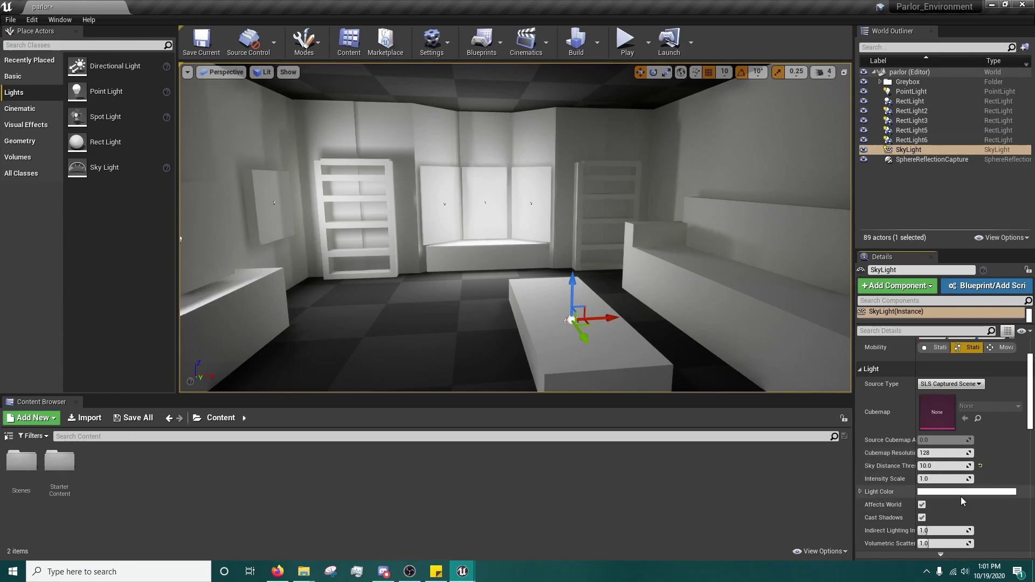
Push the SkyLight Intensity Scale very high, then set it to 0.5 and view the dimmer parlor
scroll(961, 496, "down", 3)
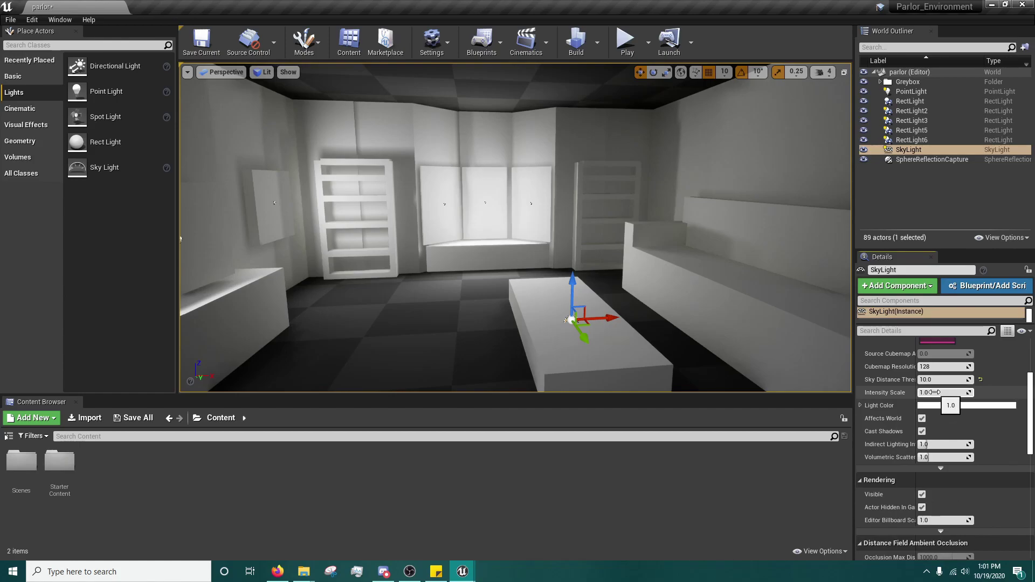
mouse_move(935, 393)
left_mouse_down()
mouse_move(948, 392)
mouse_move(937, 393)
left_mouse_up()
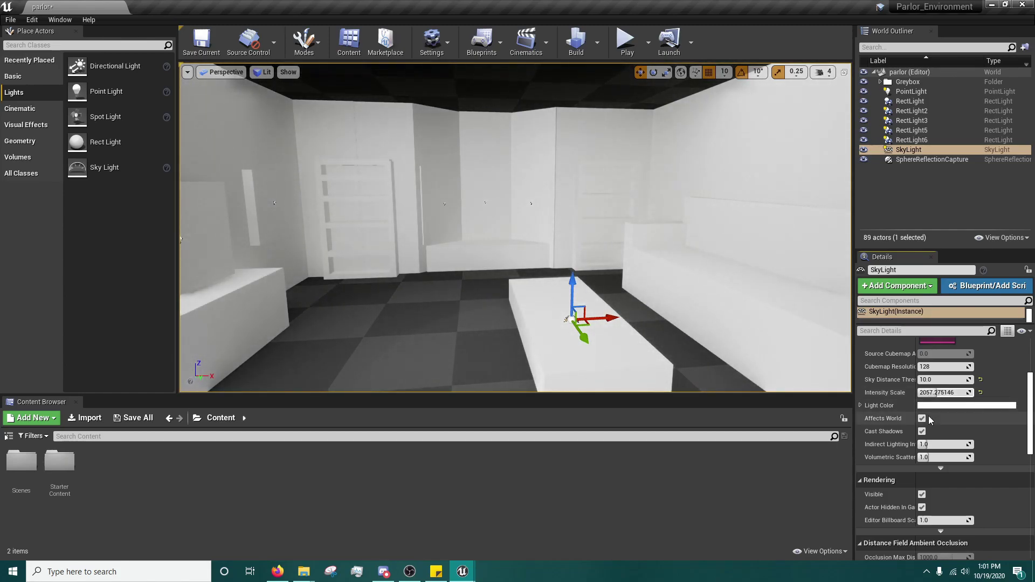
left_click(929, 393)
key("BackSpace")
type("0.5")
key("Return")
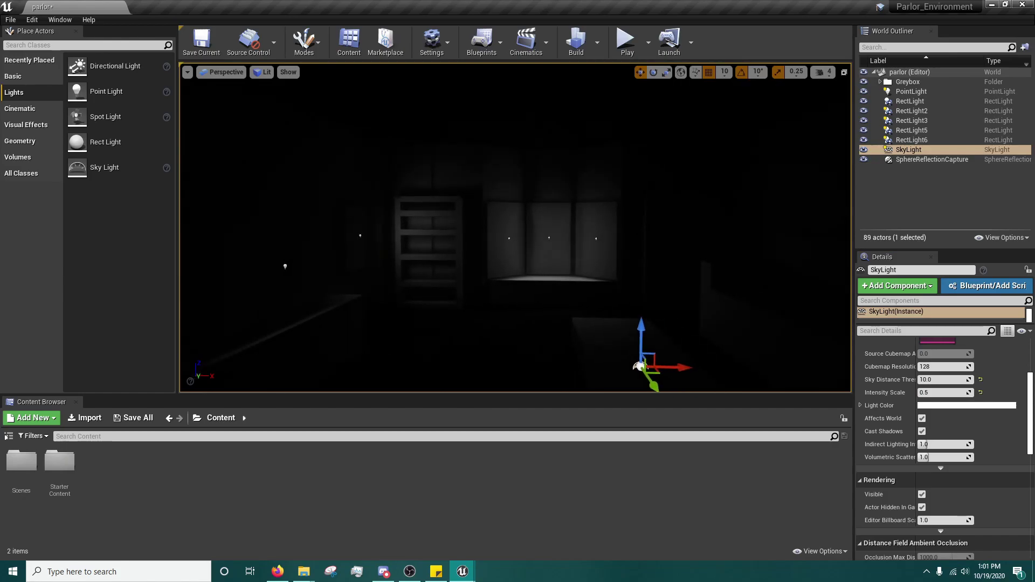
key("w")
key("s")
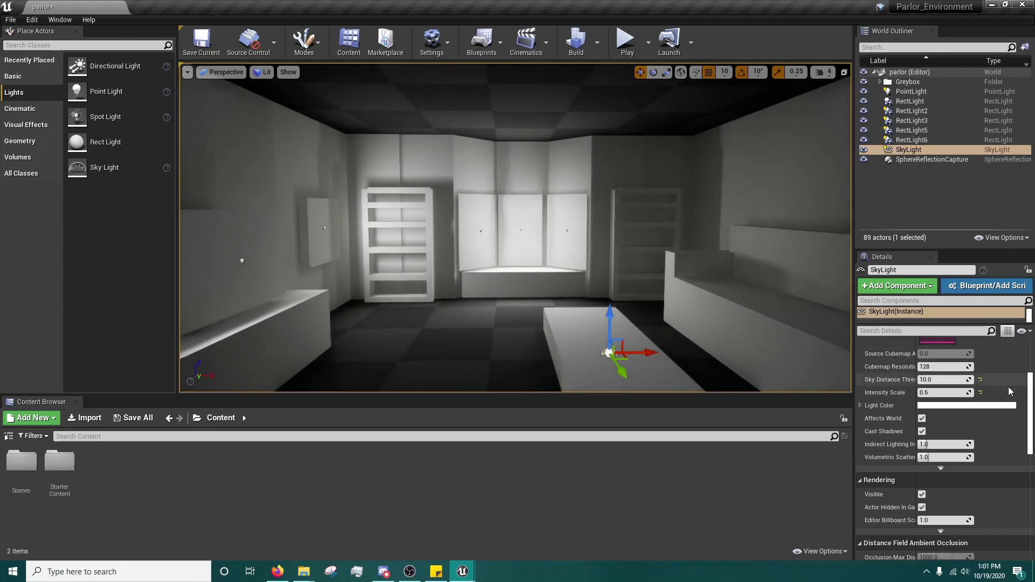
Reset Intensity Scale to 1.0 and make the SkyLight's Light Color dark grey 1A1A1AFF
left_click(980, 394)
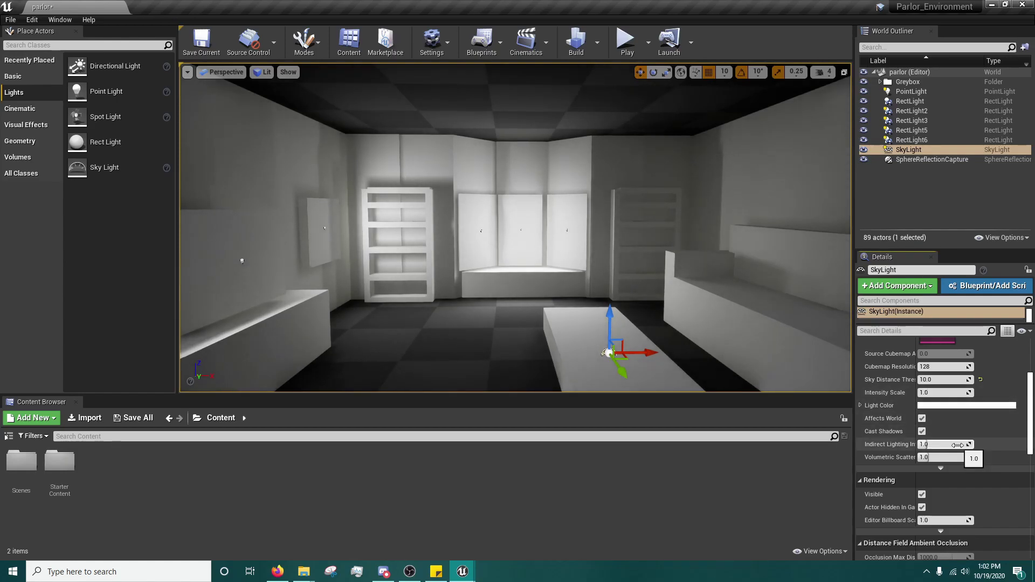
left_click(987, 407)
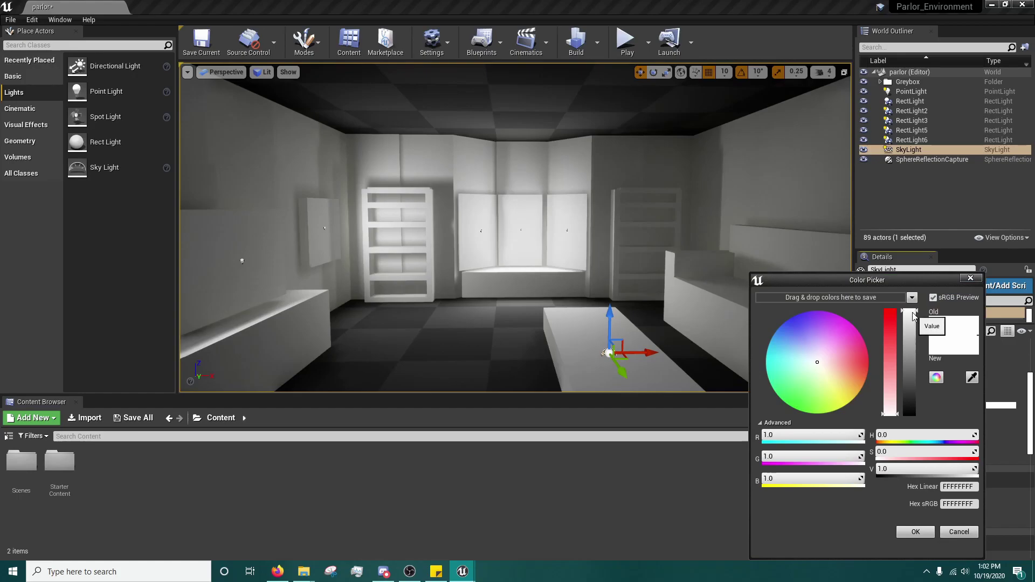
left_click_drag(913, 314, 917, 402)
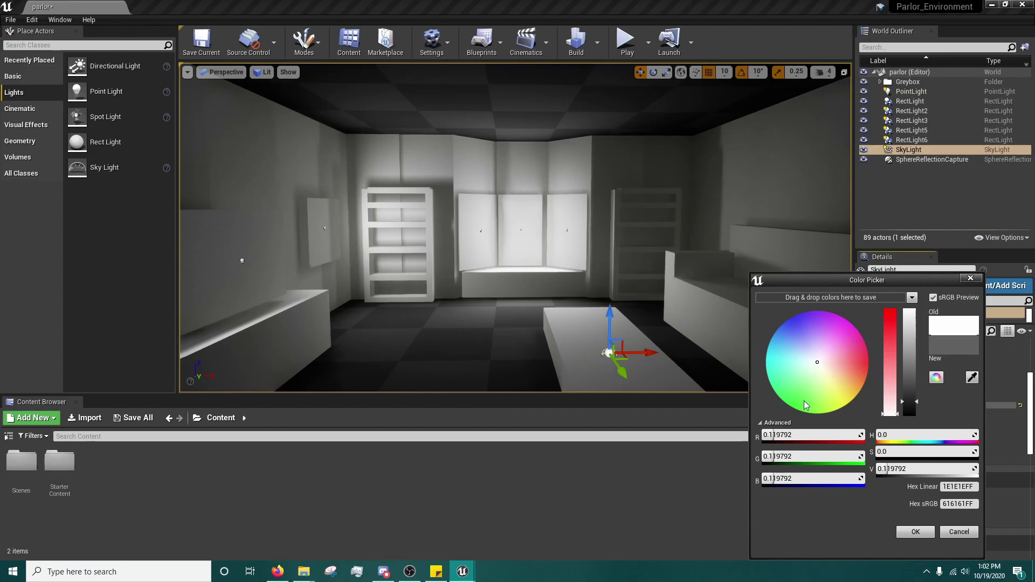
mouse_move(910, 402)
left_mouse_down()
mouse_move(909, 321)
mouse_move(905, 389)
left_mouse_up()
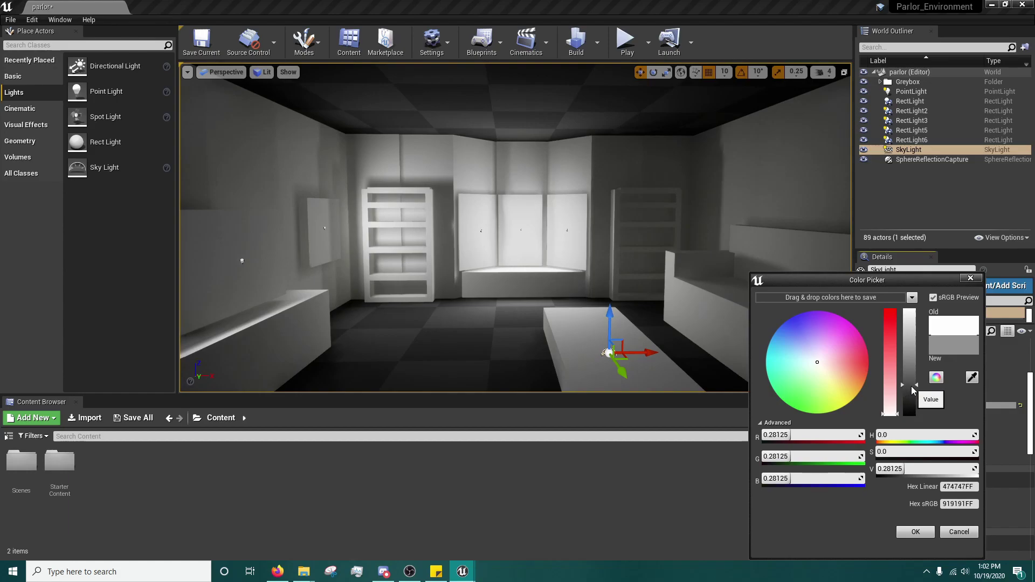
left_click_drag(911, 387, 911, 395)
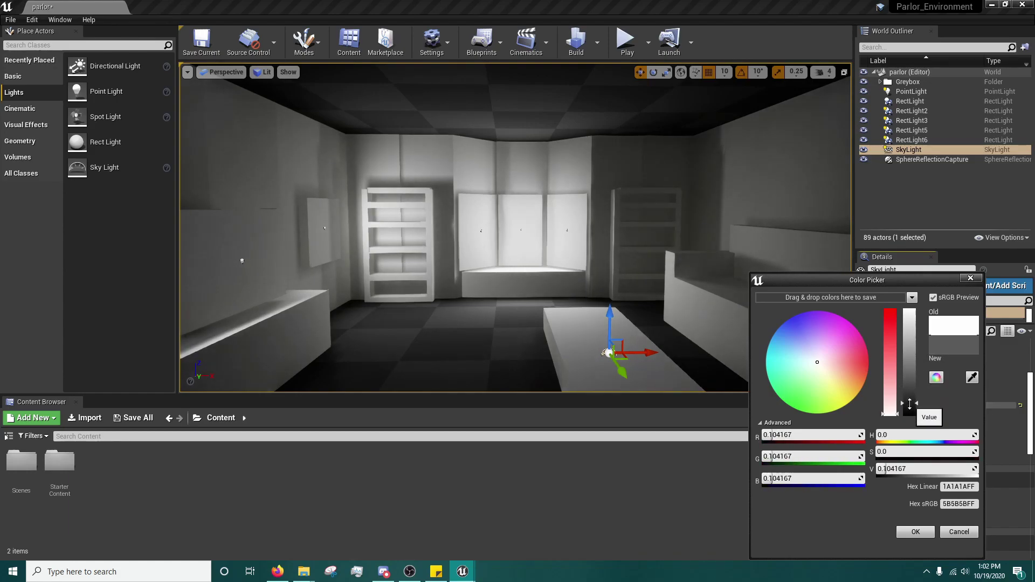
left_click(915, 532)
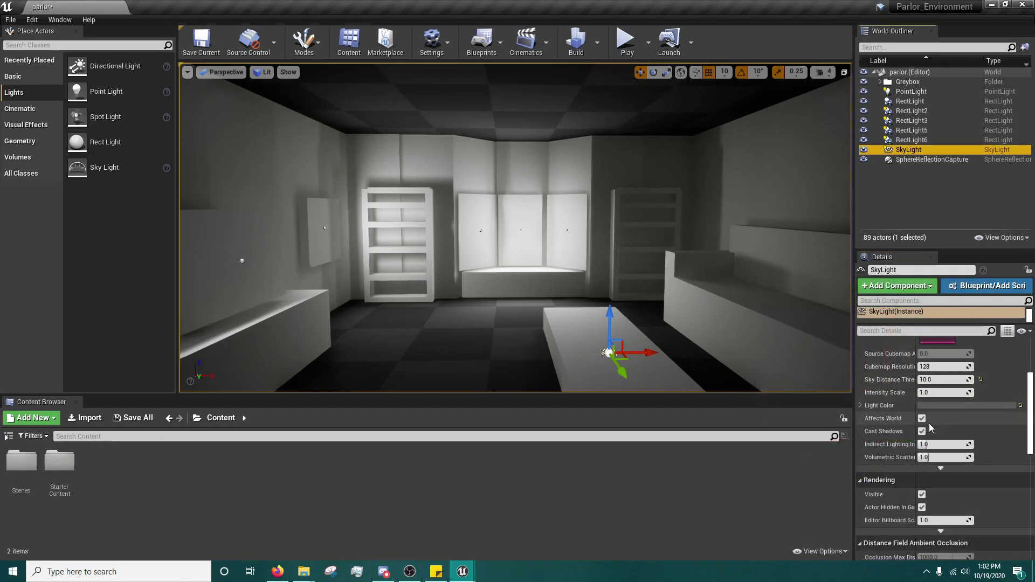
mouse_move(938, 392)
left_mouse_down()
mouse_move(917, 392)
mouse_move(938, 392)
left_mouse_up()
left_click(937, 392)
type("0.2")
key("Return")
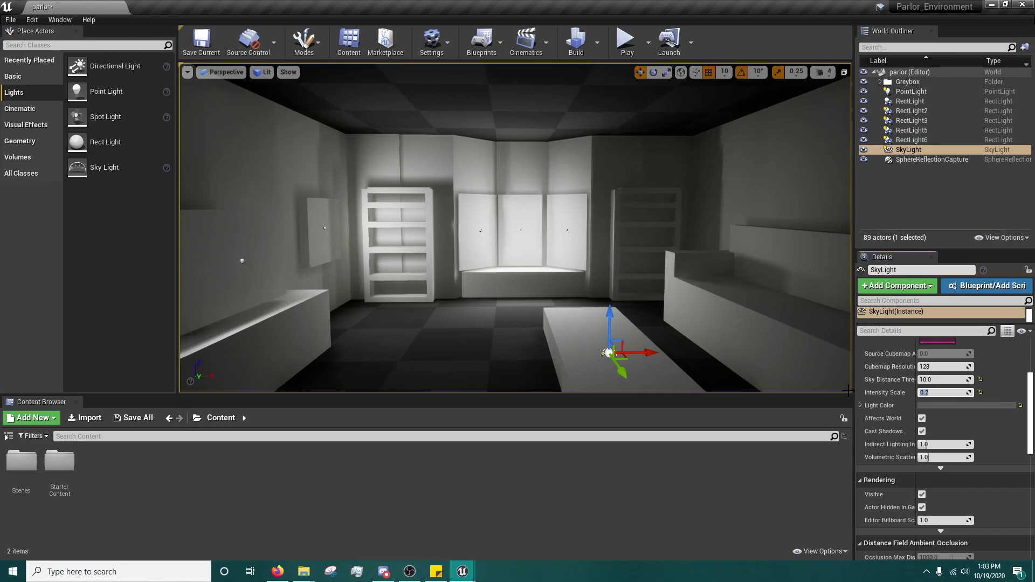
left_click(980, 393)
scroll(992, 470, "down", 1)
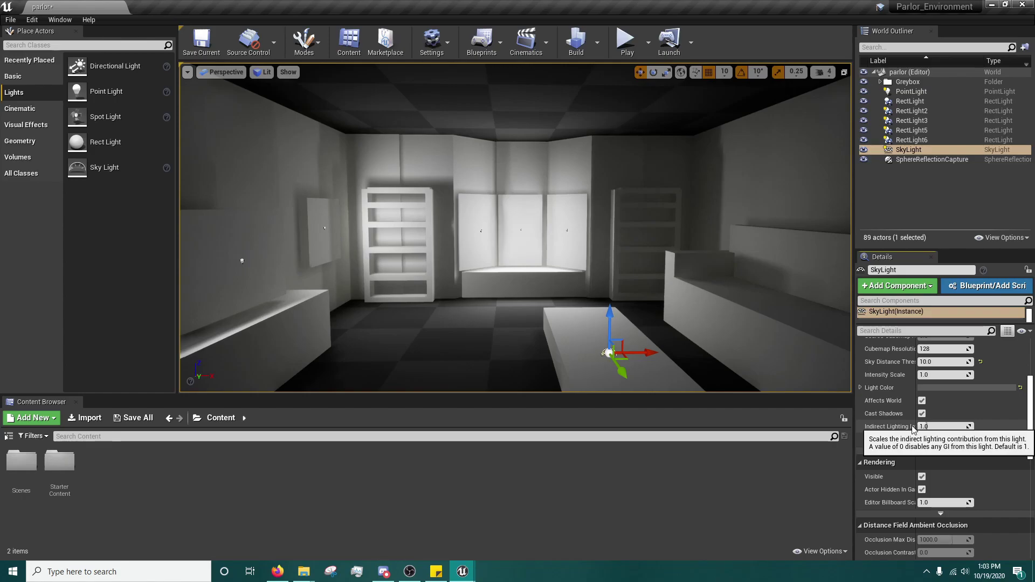
left_click(941, 428)
type("0")
key("Tab")
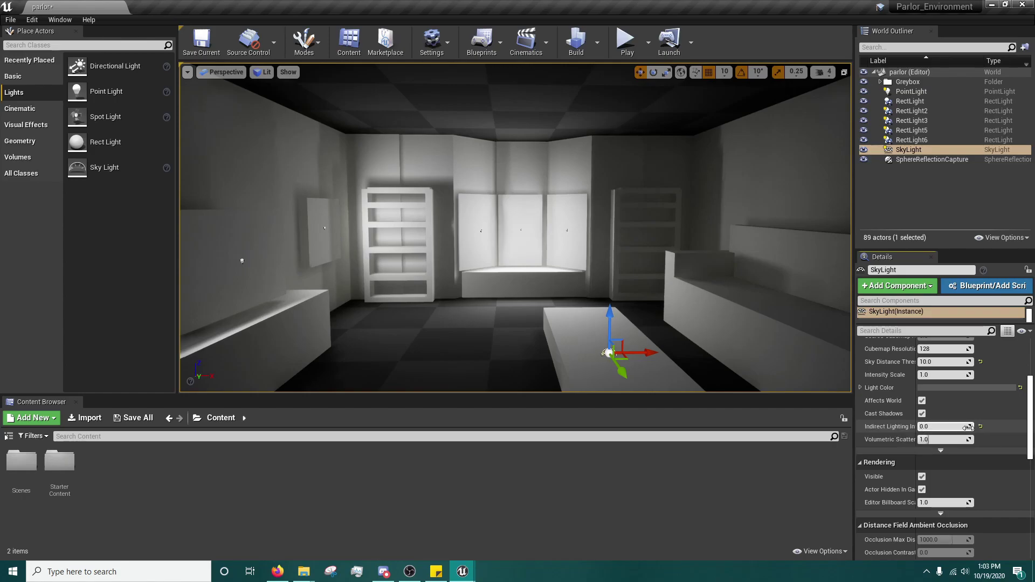
right_click(965, 427)
left_click(971, 434)
left_click_drag(961, 427, 980, 428)
left_click(981, 427)
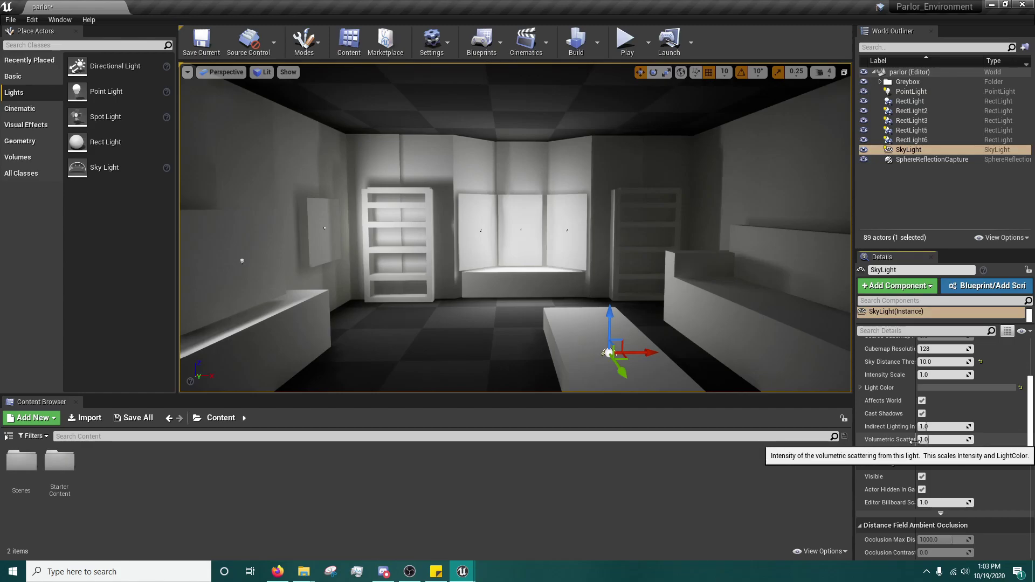
left_click_drag(924, 439, 952, 440)
left_click(931, 440)
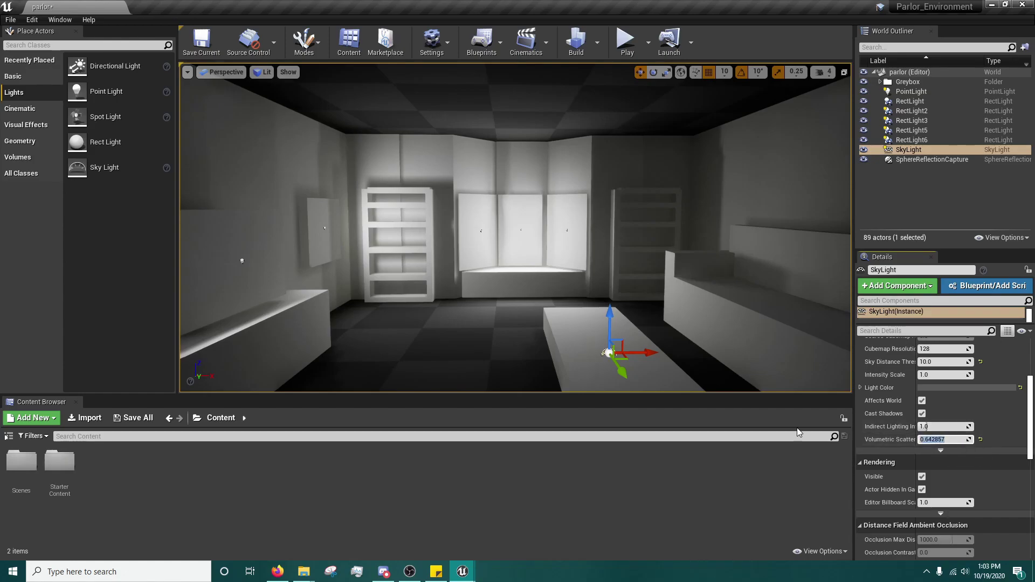
type("5")
key("Return")
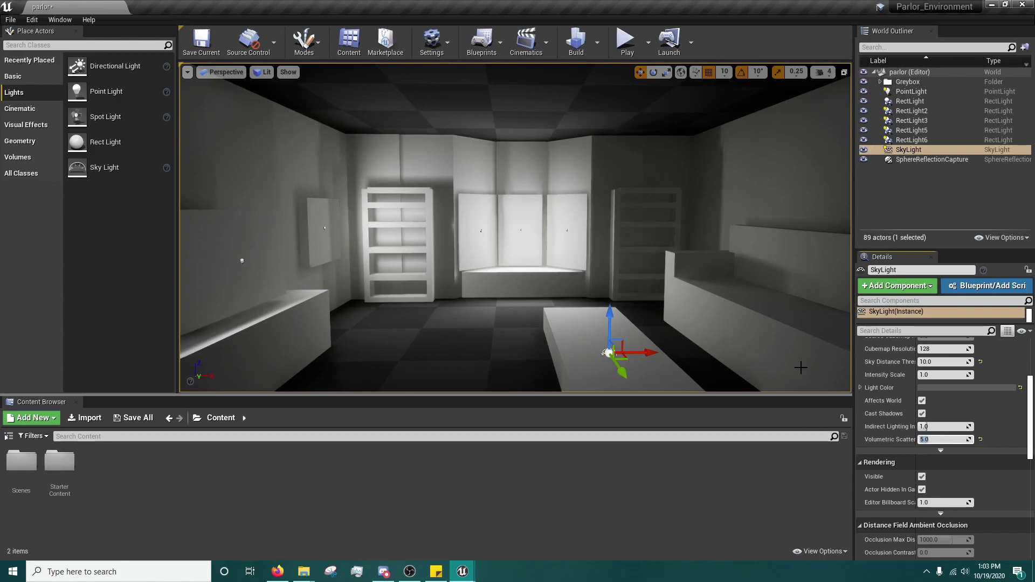
left_click(981, 438)
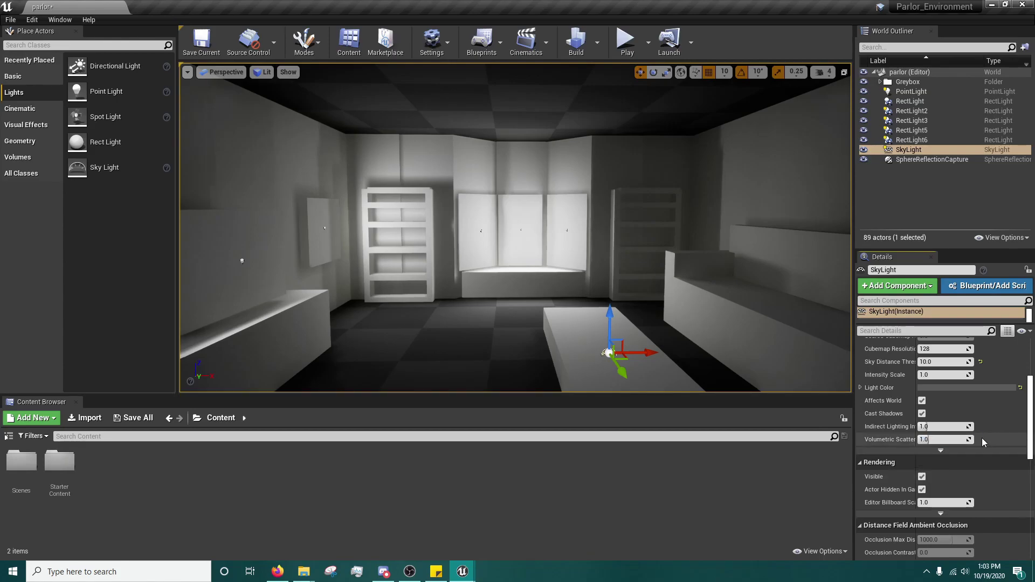
scroll(991, 433, "up", 2)
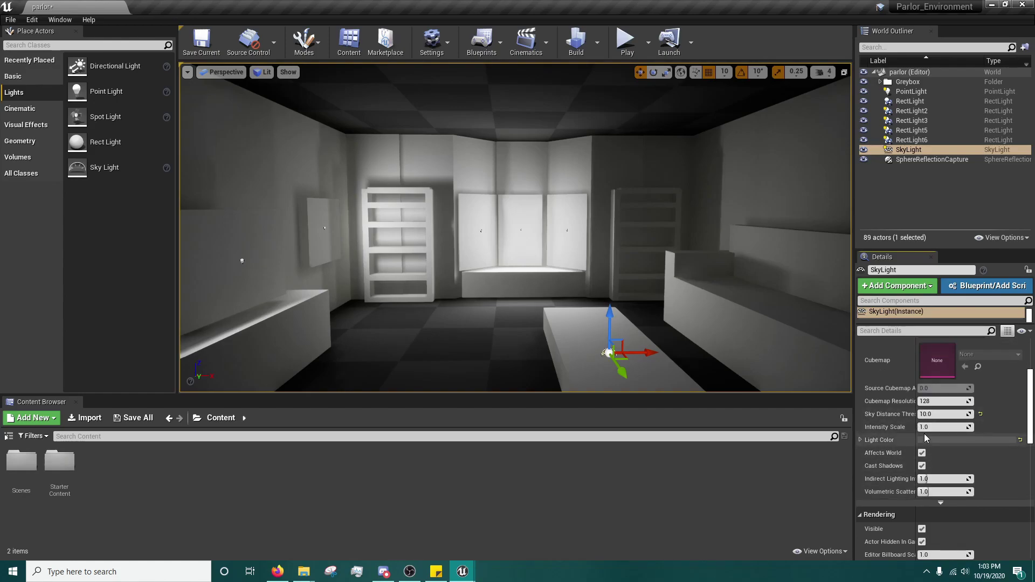
scroll(924, 440, "down", 7)
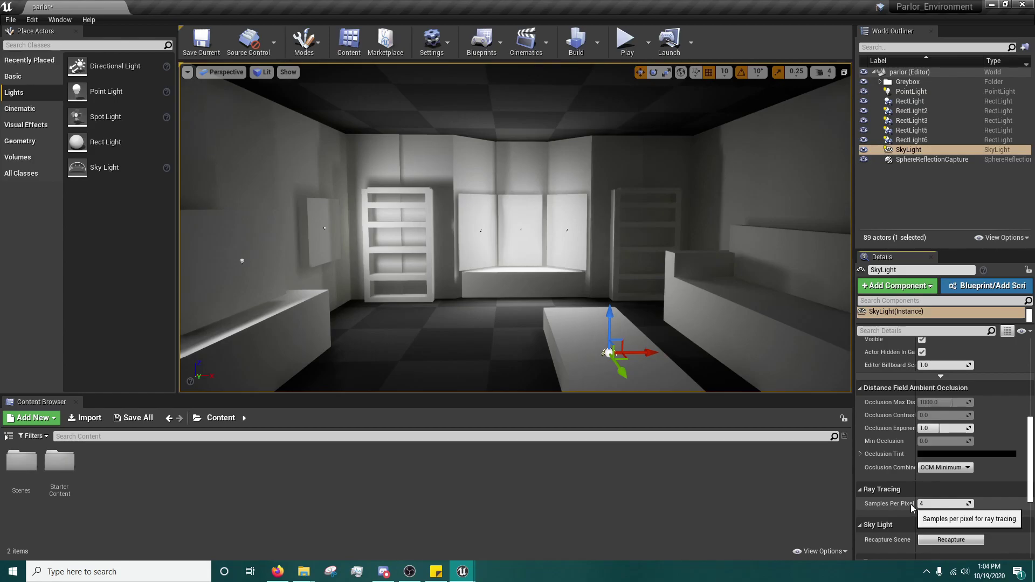
scroll(923, 456, "up", 10)
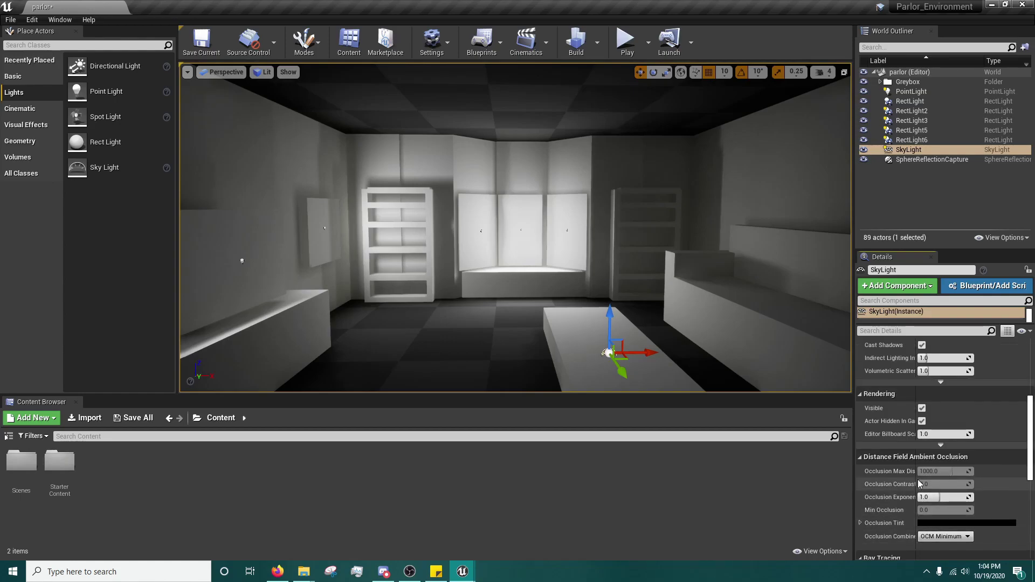
scroll(921, 484, "up", 2)
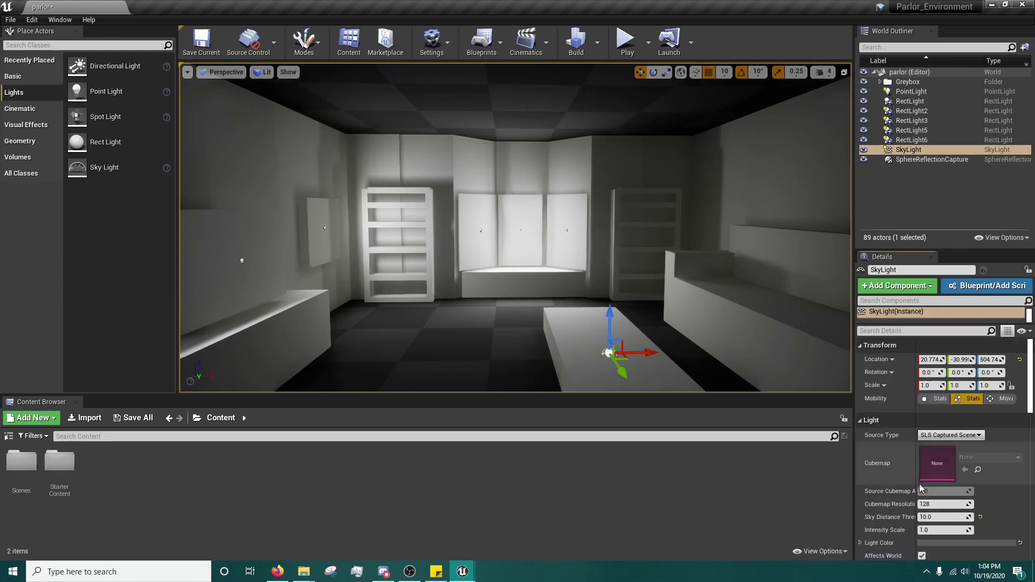